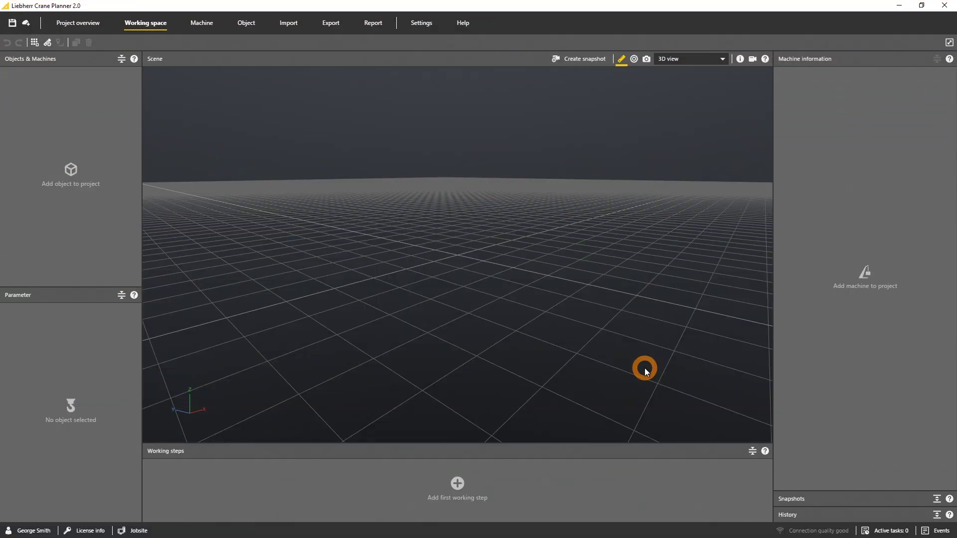
- List crawler cranes up to 300t from the My machines pool and scroll to LR 1300 SX
left_click(207, 23)
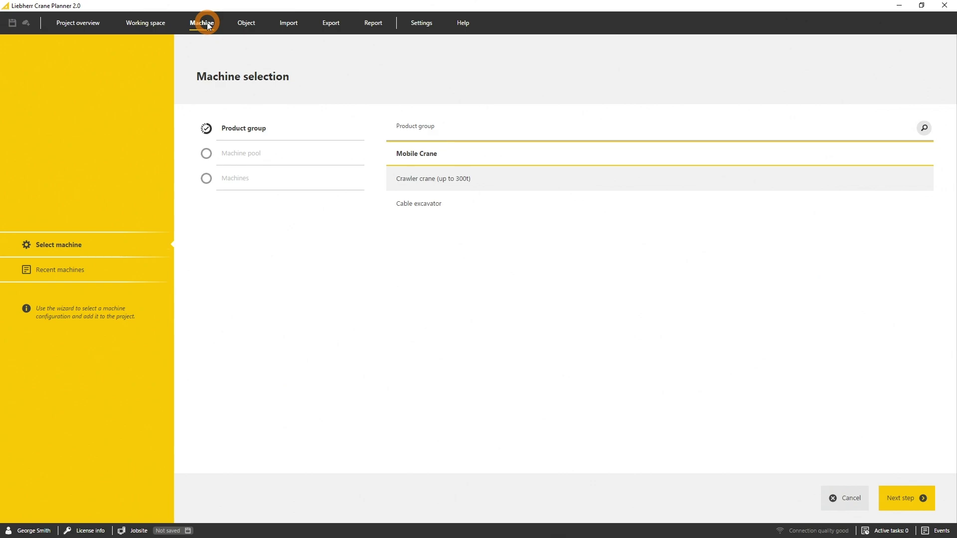
left_click(529, 181)
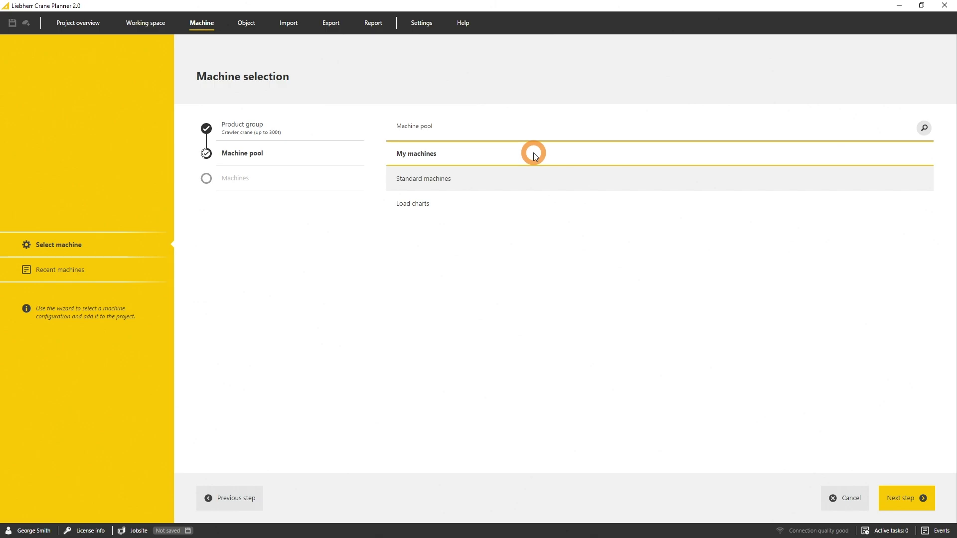
left_click(535, 155)
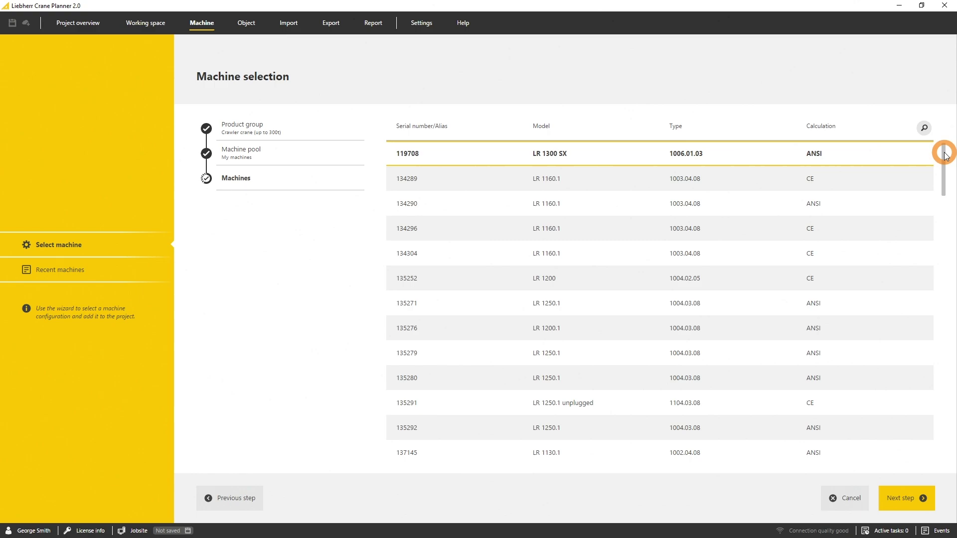
mouse_move(946, 155)
left_mouse_down()
mouse_move(940, 220)
mouse_move(943, 150)
left_mouse_up()
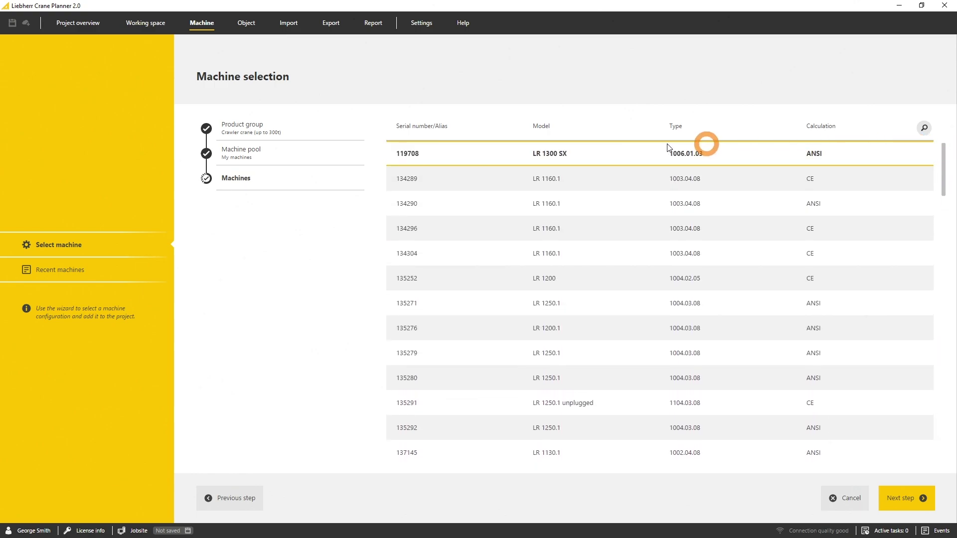
mouse_move(345, 156)
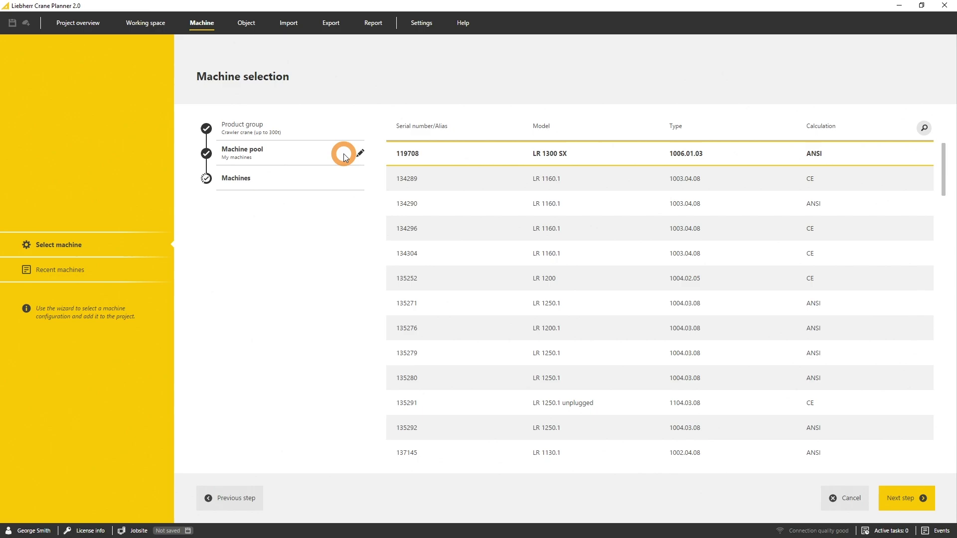
- Switch the machine pool to Standard machines and scroll the crawler crane list
left_click(344, 156)
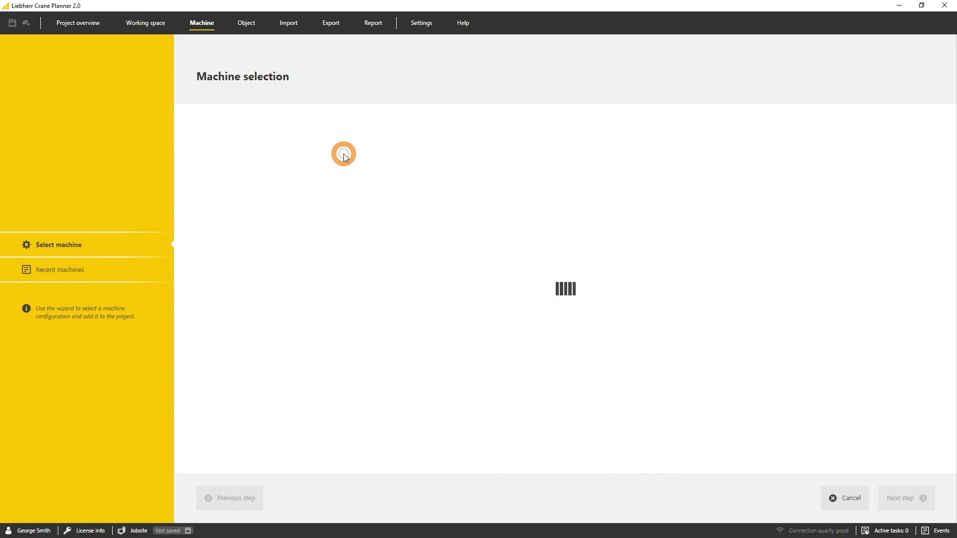
left_click(523, 186)
mouse_move(947, 160)
left_mouse_down()
mouse_move(948, 265)
mouse_move(942, 154)
left_mouse_up()
- Switch to the Load charts pool and expand the LR 1100 CE entry
left_click(365, 145)
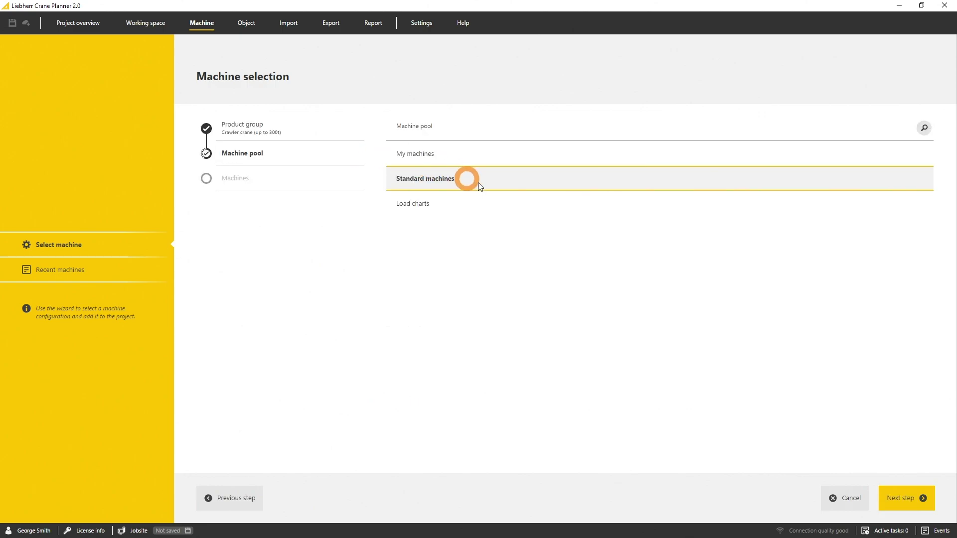
left_click(537, 203)
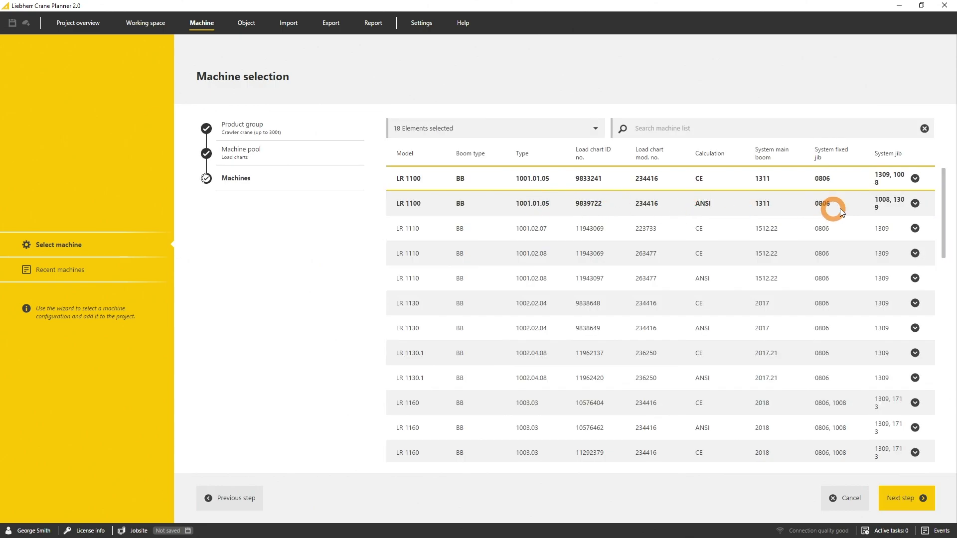
mouse_move(943, 181)
left_mouse_down()
mouse_move(941, 394)
mouse_move(935, 177)
left_mouse_up()
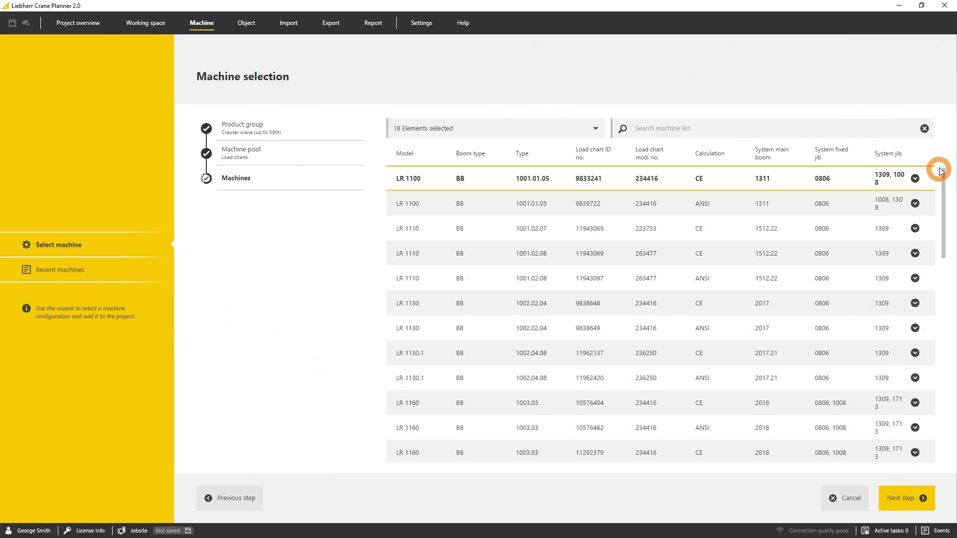
left_click(916, 179)
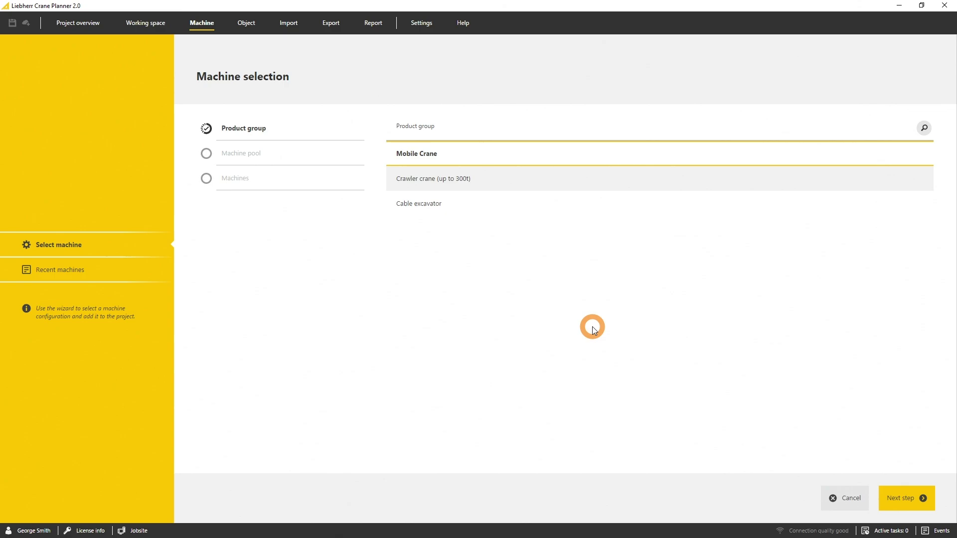
- Choose the Mobile Crane LTM 1750-9.1 - 800t with TY mode, VE extension at 35° and NZF luffing jib
left_click(553, 159)
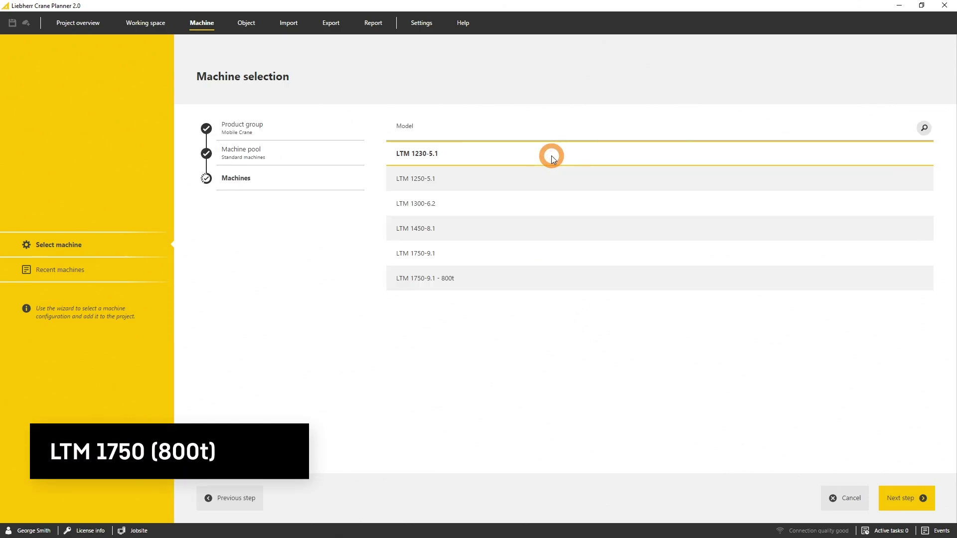
left_click(539, 280)
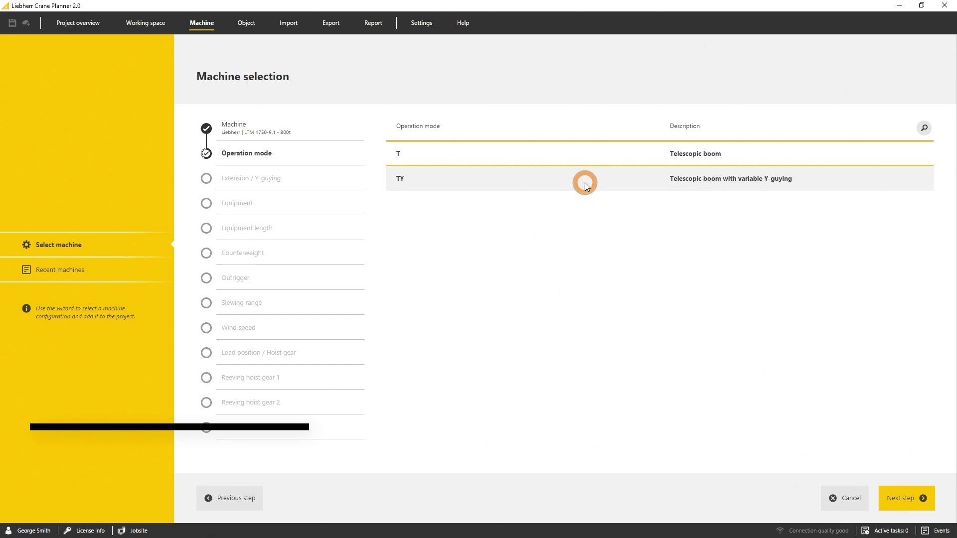
left_click(586, 184)
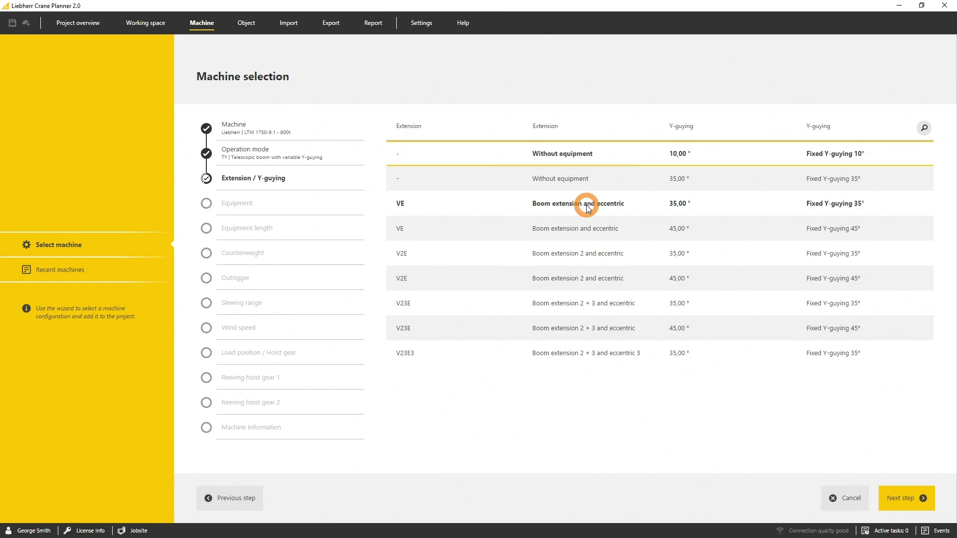
left_click(588, 209)
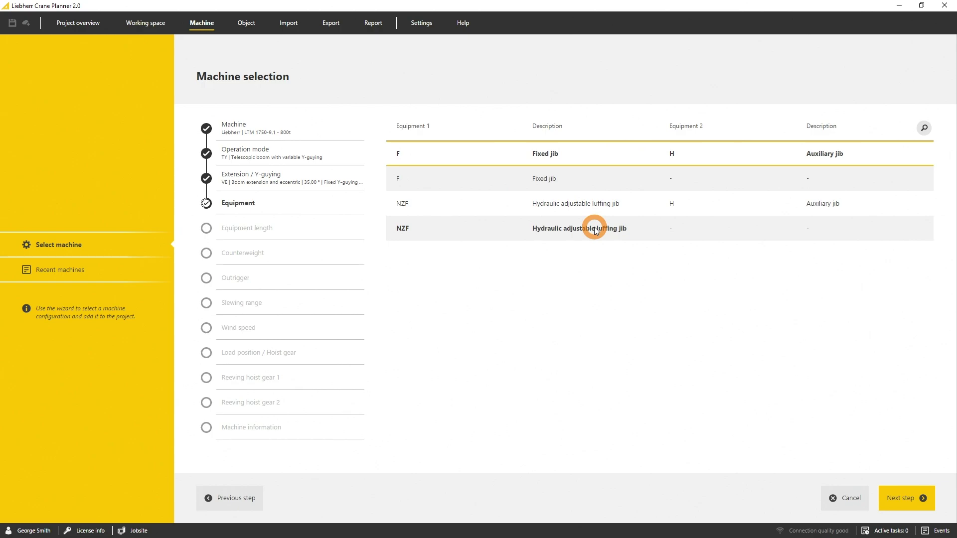
left_click(594, 229)
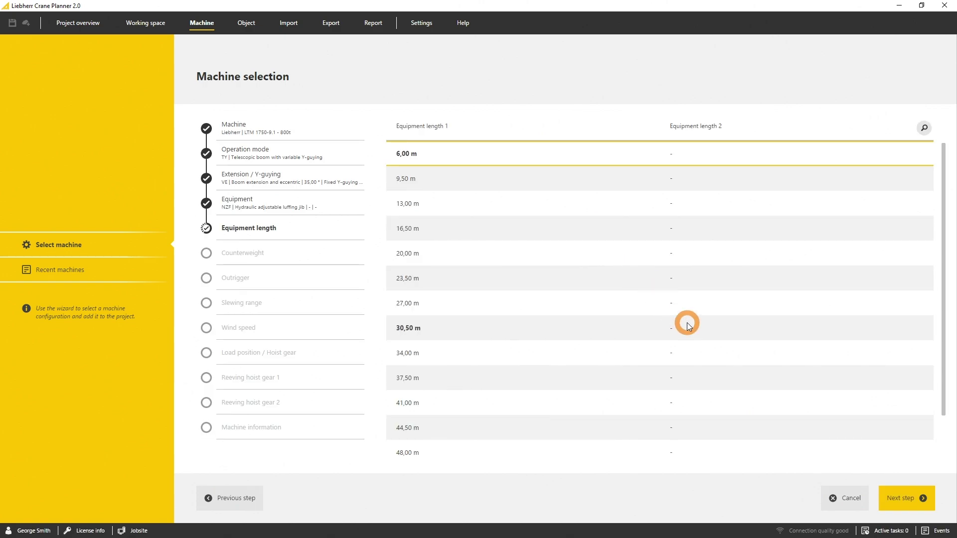
- Set 6,00 m length, 144,00 t counterweight, VarioBase, 9,00 m/s wind, folding jib position, reeving 10
left_click(558, 154)
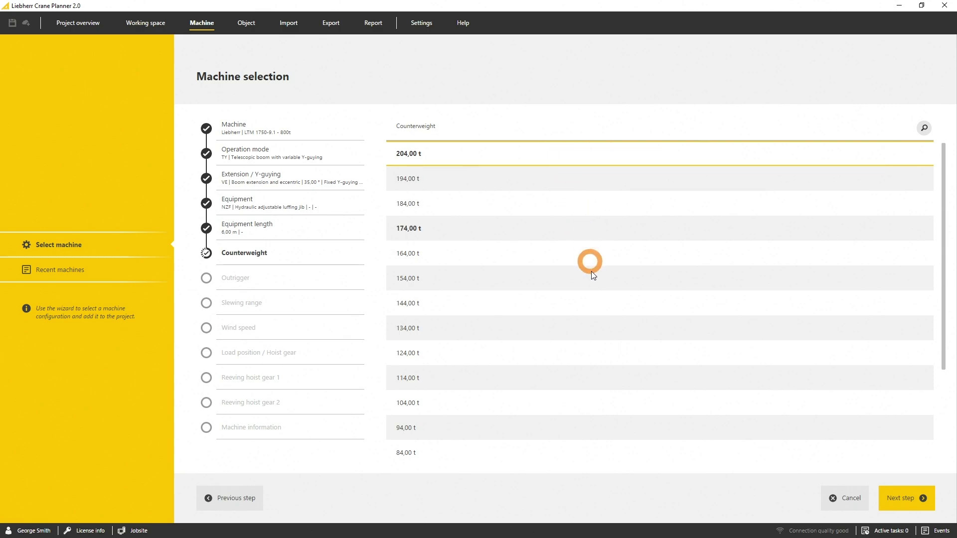
left_click(592, 302)
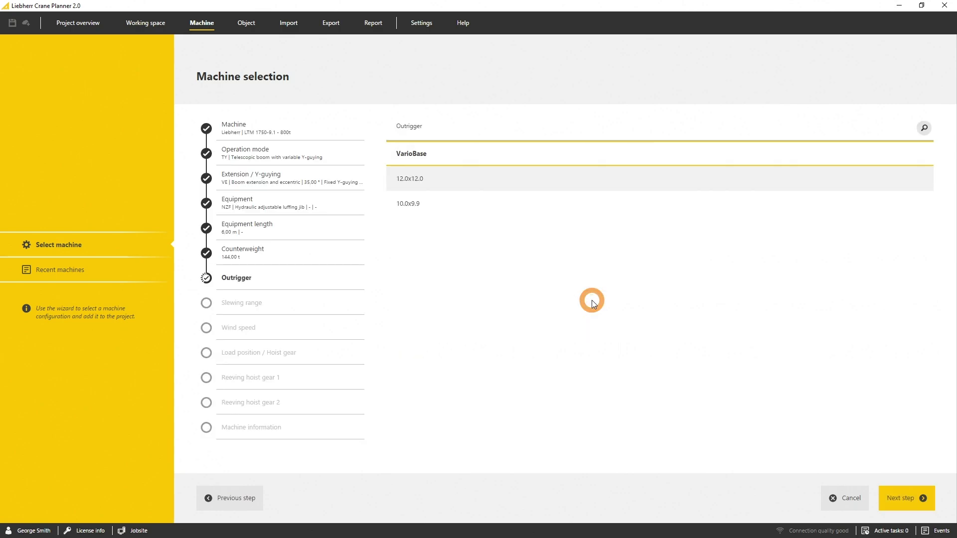
left_click(603, 159)
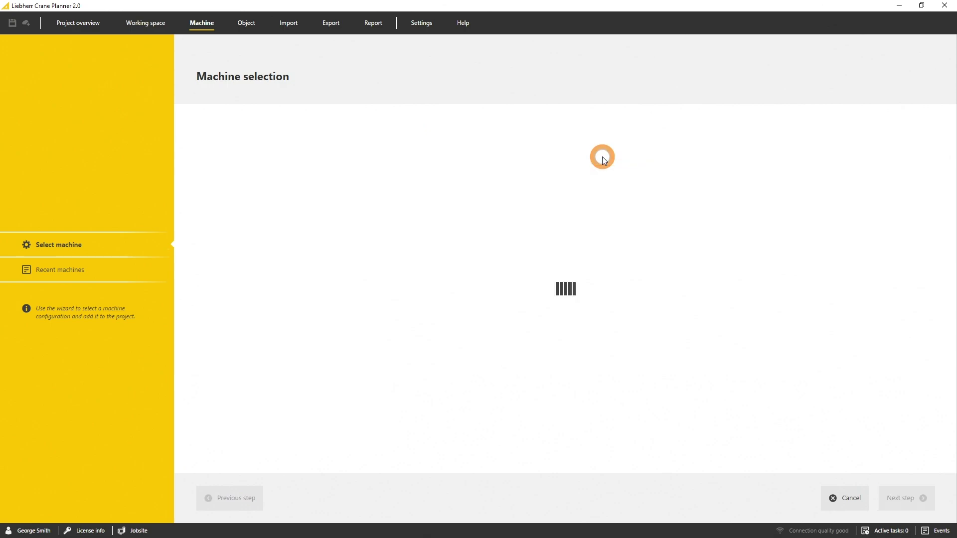
left_click(602, 159)
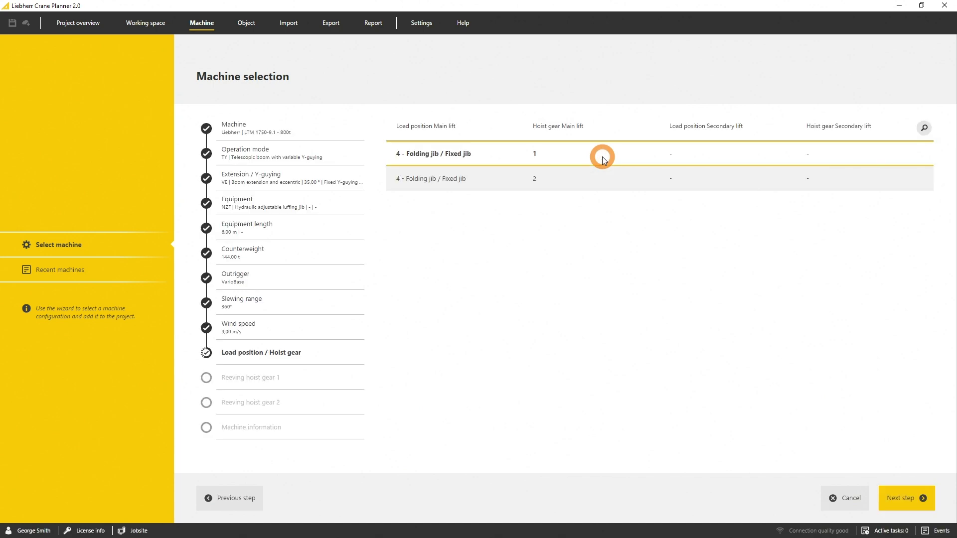
left_click(603, 159)
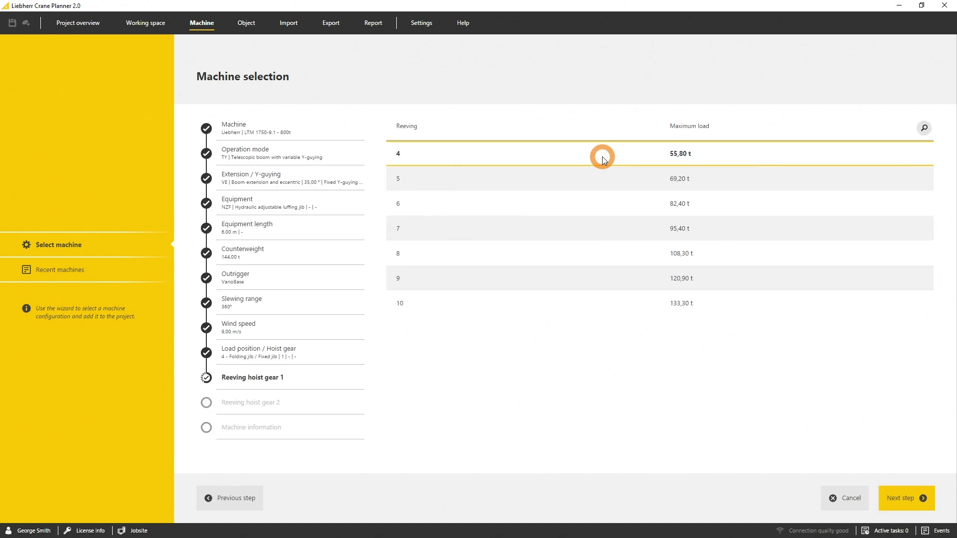
left_click(622, 305)
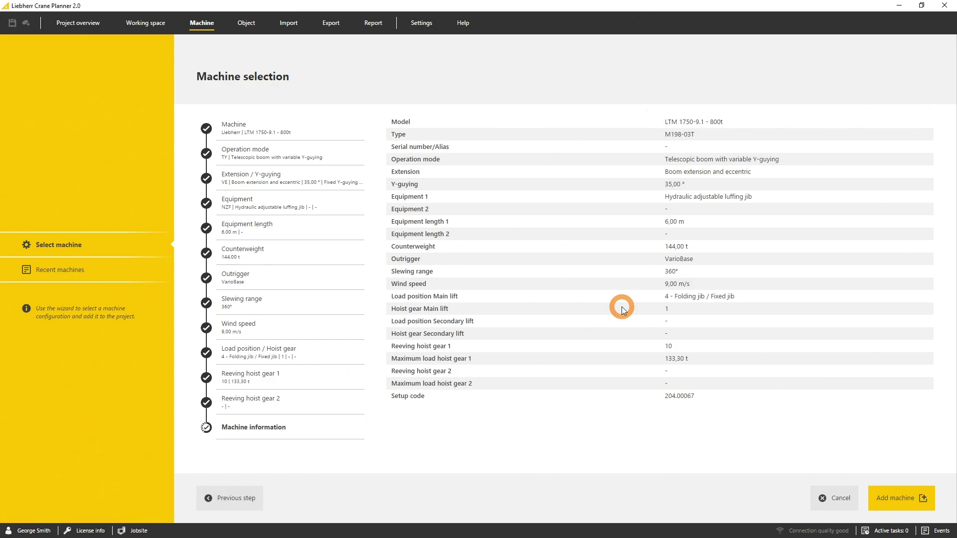
- Add the configured LTM 1750-9.1 to the project and orbit around it
left_click(924, 498)
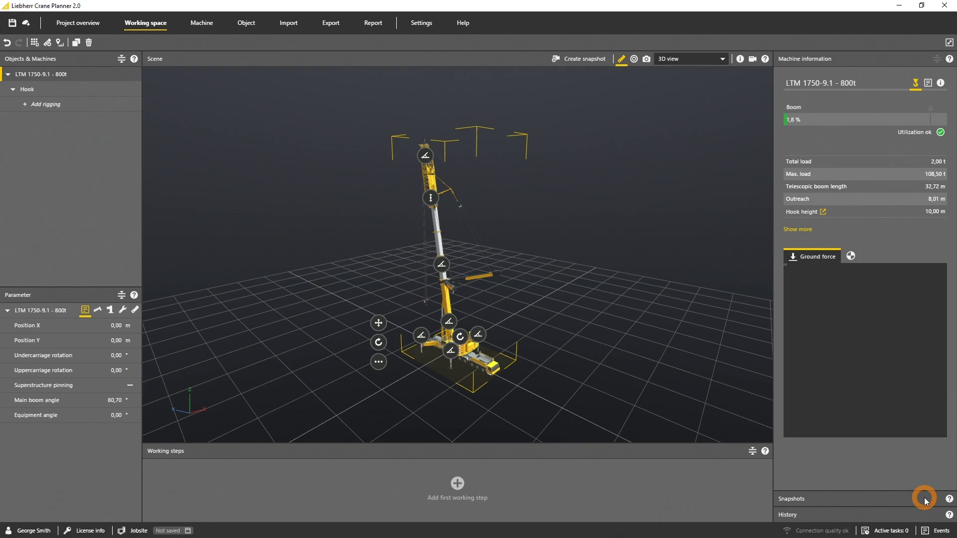
left_click_drag(337, 261, 646, 244)
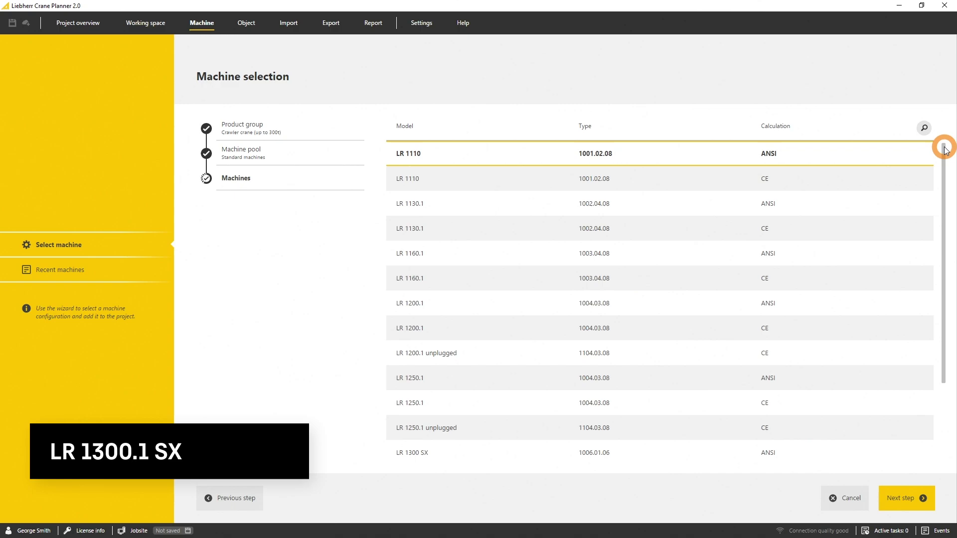
- Select the LR 1300.1 SX (CE) for land object handling with main boom and luffing jib
left_click_drag(946, 149, 943, 244)
left_click(707, 452)
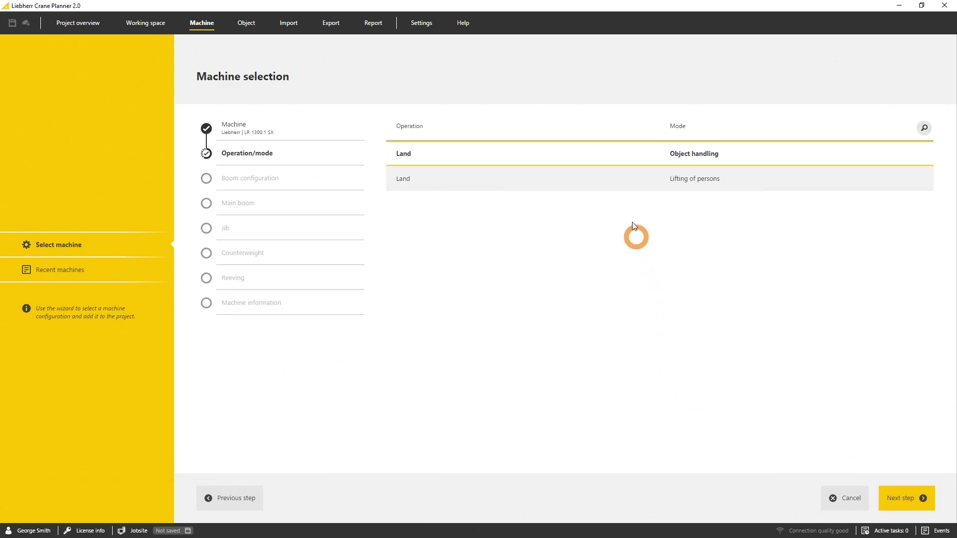
left_click(615, 152)
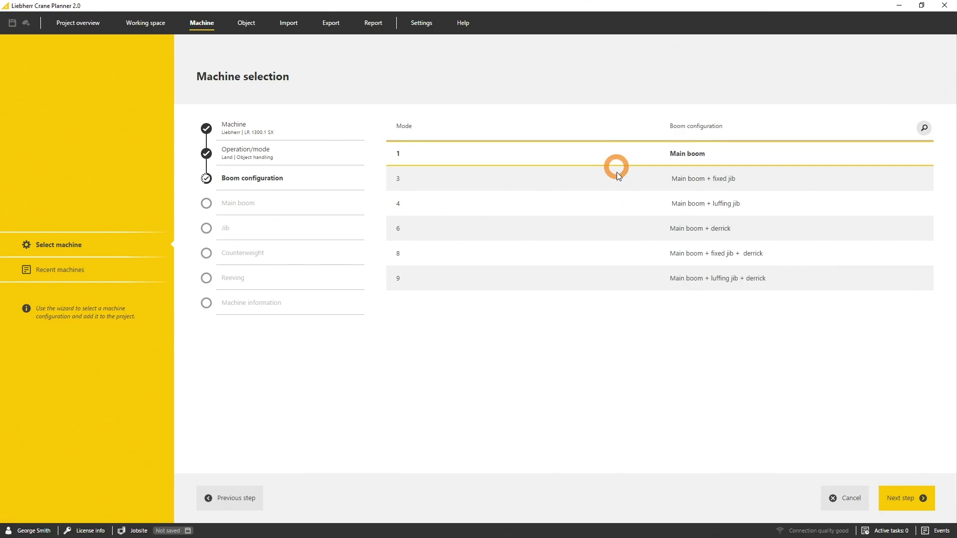
left_click(616, 203)
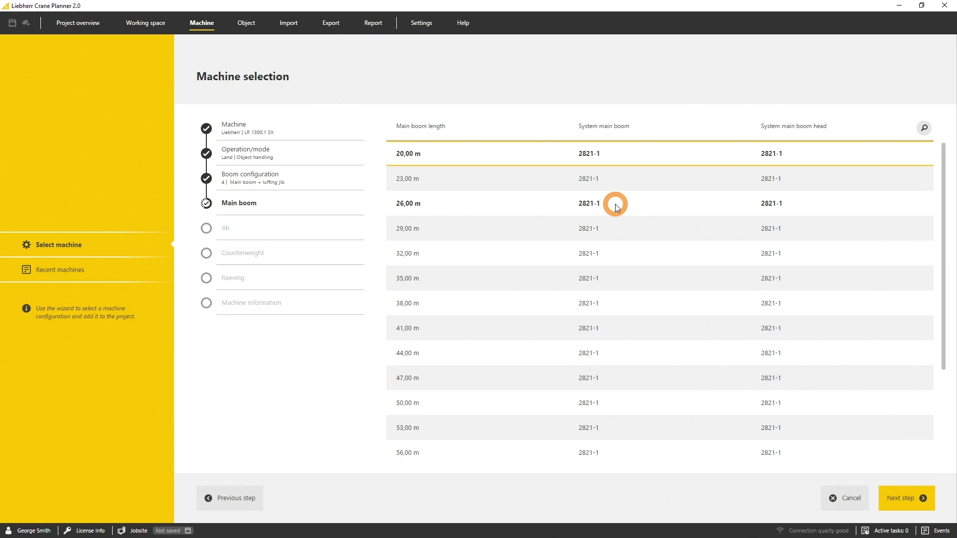
- Set a 38,00 m main boom, 26,00 m jib, 124,00 t counterweight, reeving 2 and wide track
left_click(620, 304)
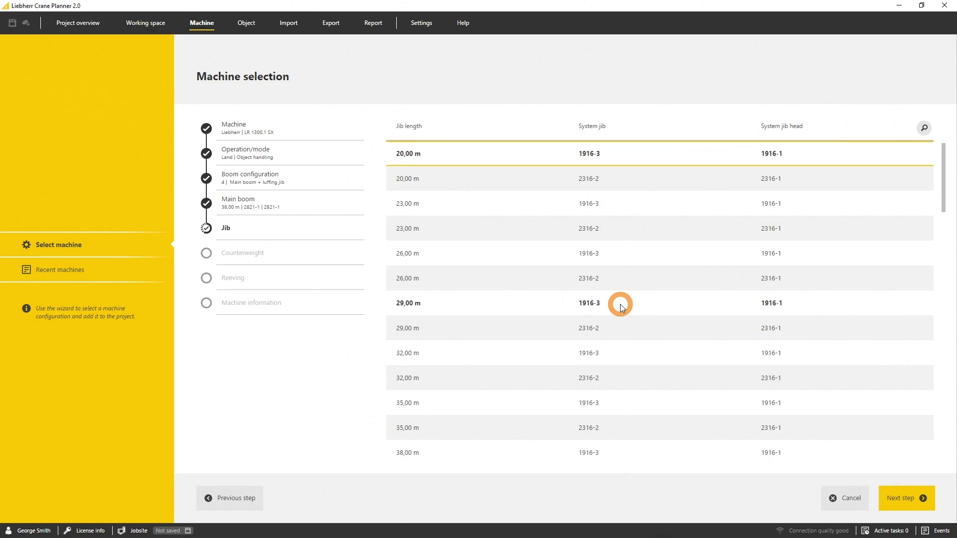
left_click(630, 278)
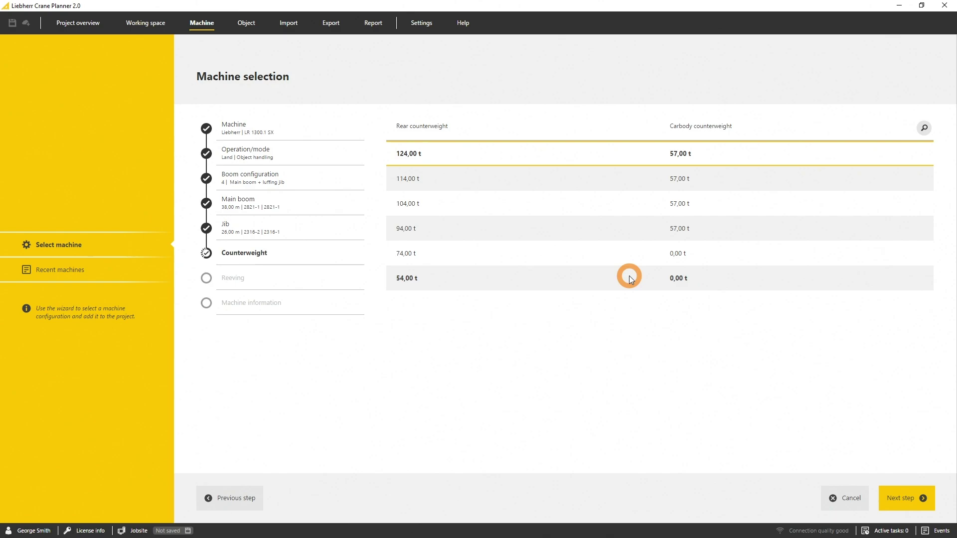
left_click(637, 152)
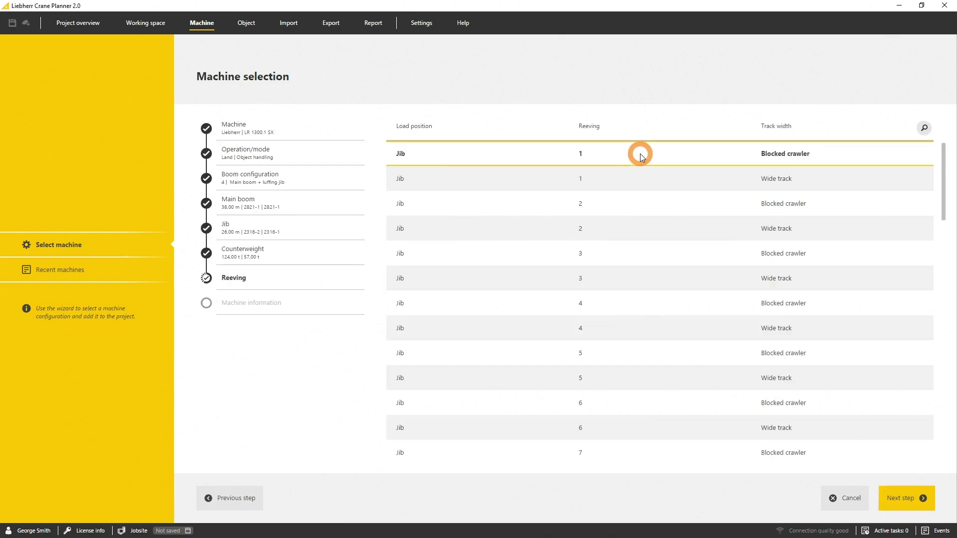
left_click(659, 239)
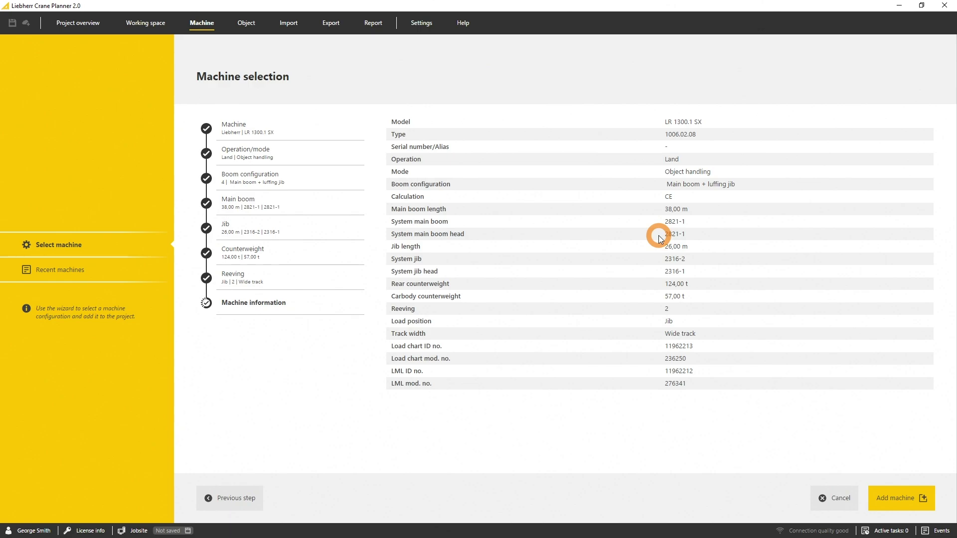
- Add the LR 1300.1 SX to the project and orbit to view both cranes
left_click(914, 498)
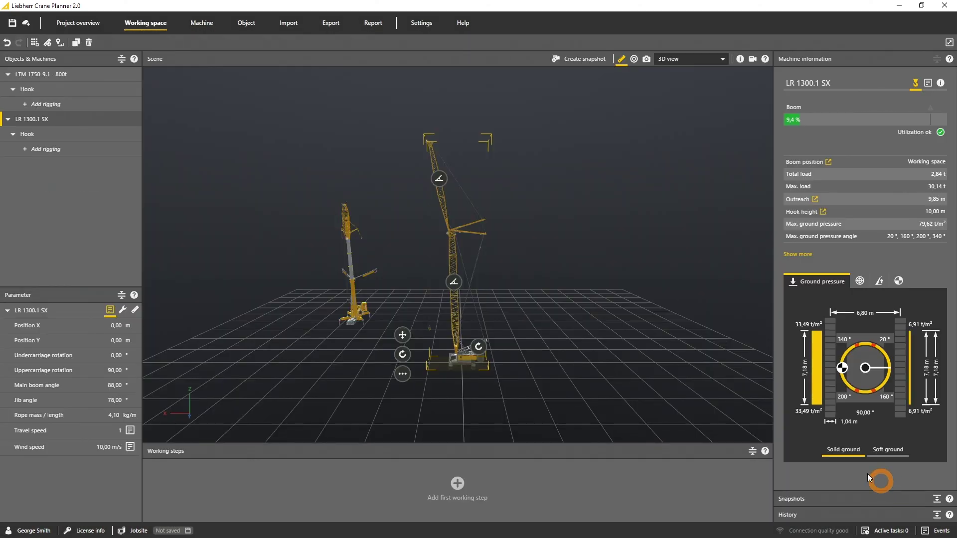
left_click_drag(366, 294, 710, 288)
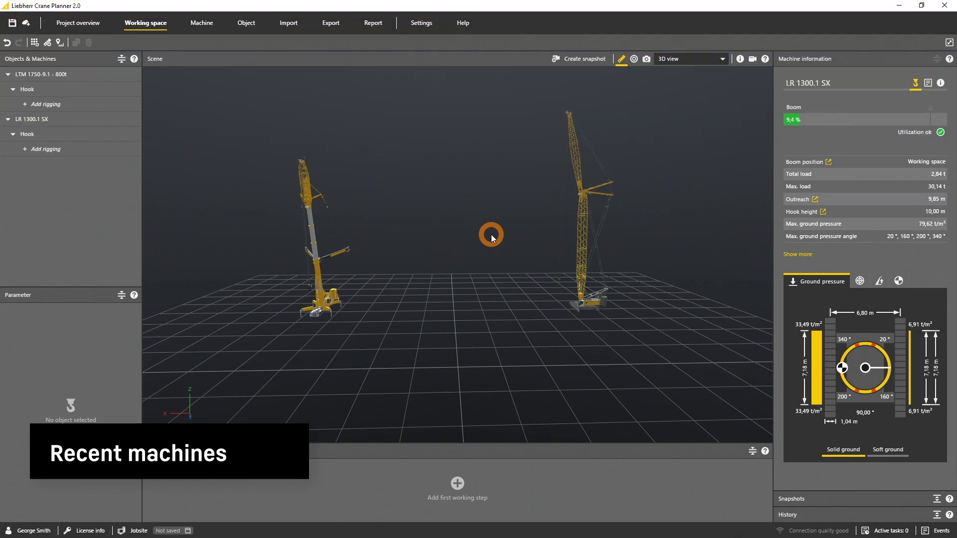
- Pick the LTM 1750-9.1 - 800t from Recent machines and add it to the scene
left_click(209, 29)
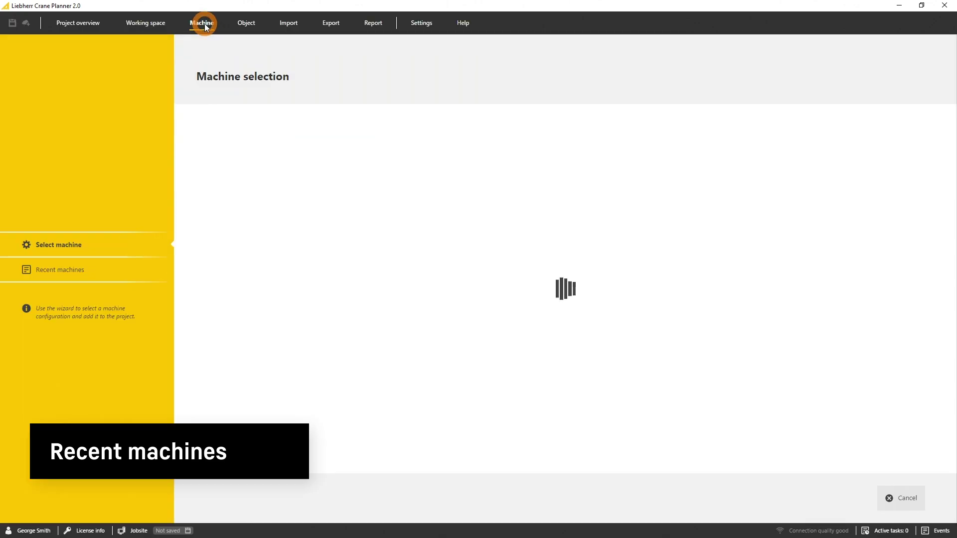
left_click(98, 271)
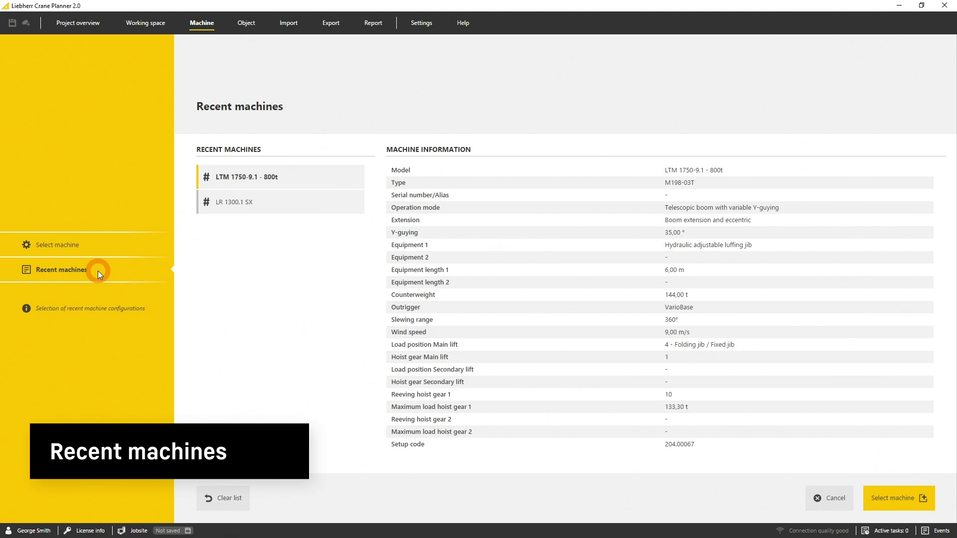
left_click(332, 183)
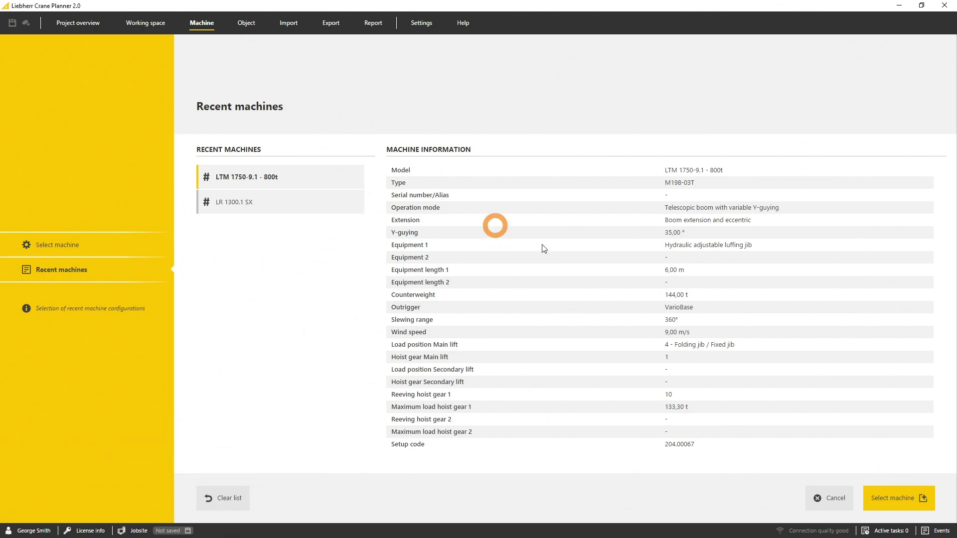
left_click(913, 498)
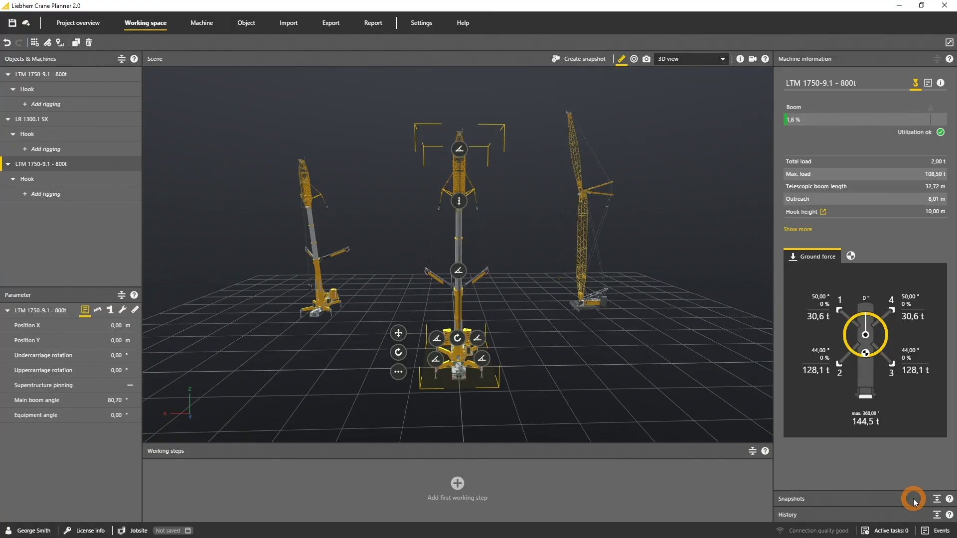
- Orbit to view all three cranes, then box-select them together
left_click_drag(401, 312, 845, 277)
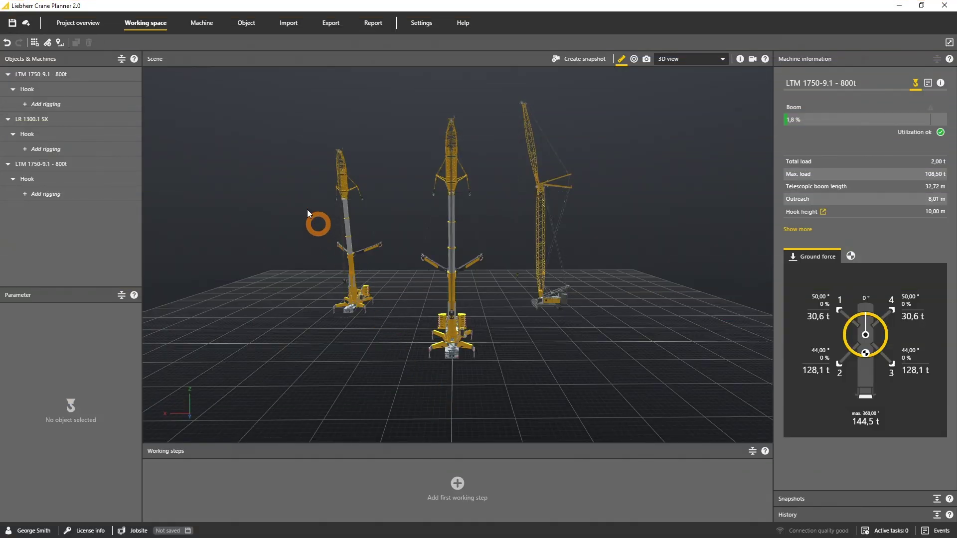
left_click_drag(266, 109, 672, 402)
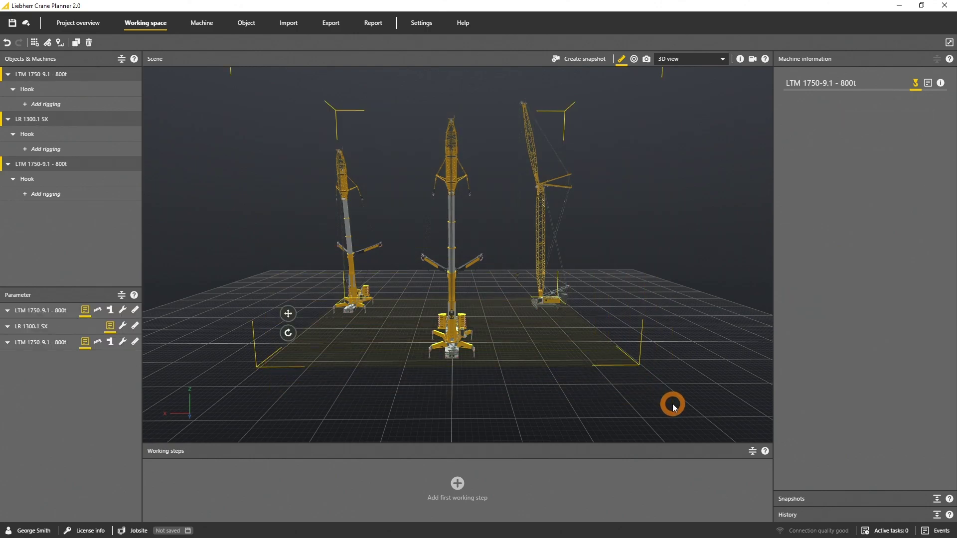